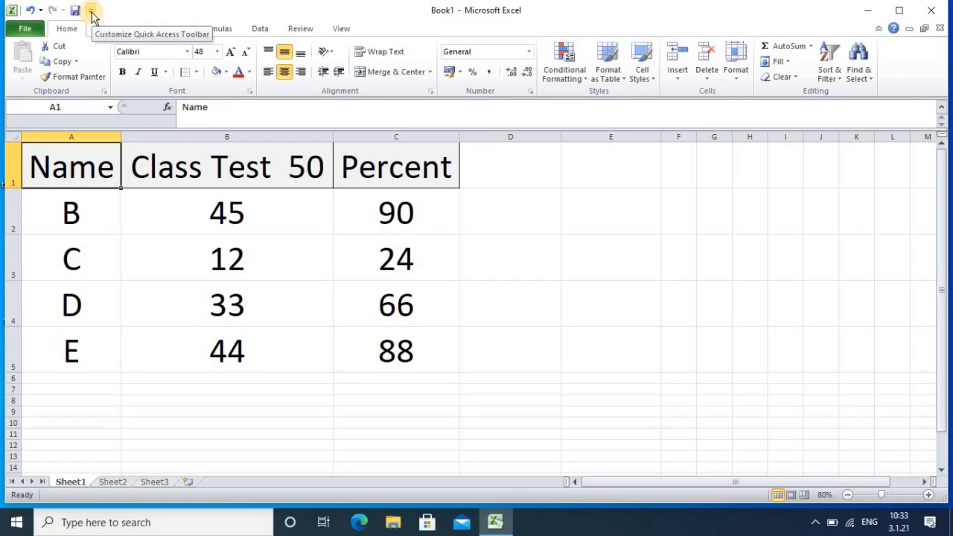
Step: Add the Form command from Commands Not in the Ribbon to the Quick Access Toolbar
{"action": "left_click", "coordinate": [91, 12]}
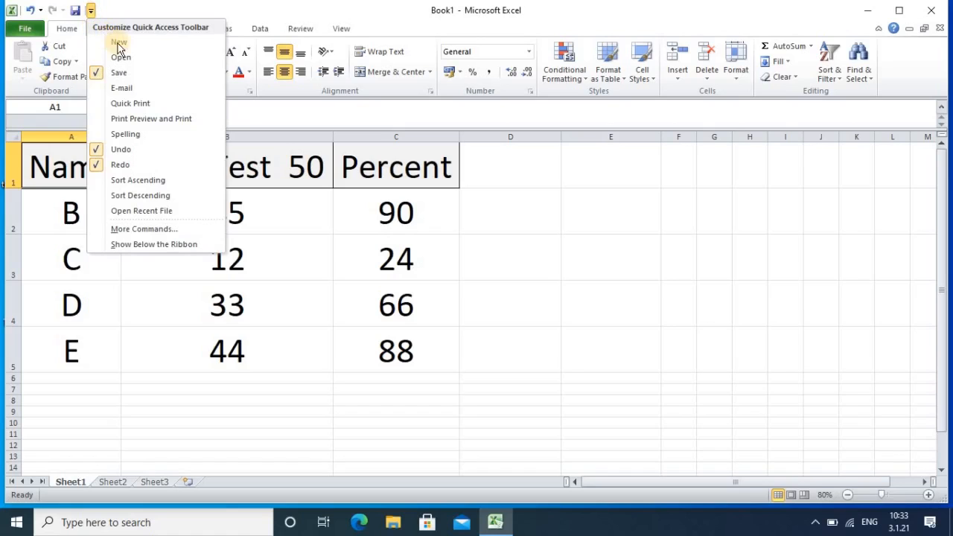
{"action": "left_click", "coordinate": [151, 231]}
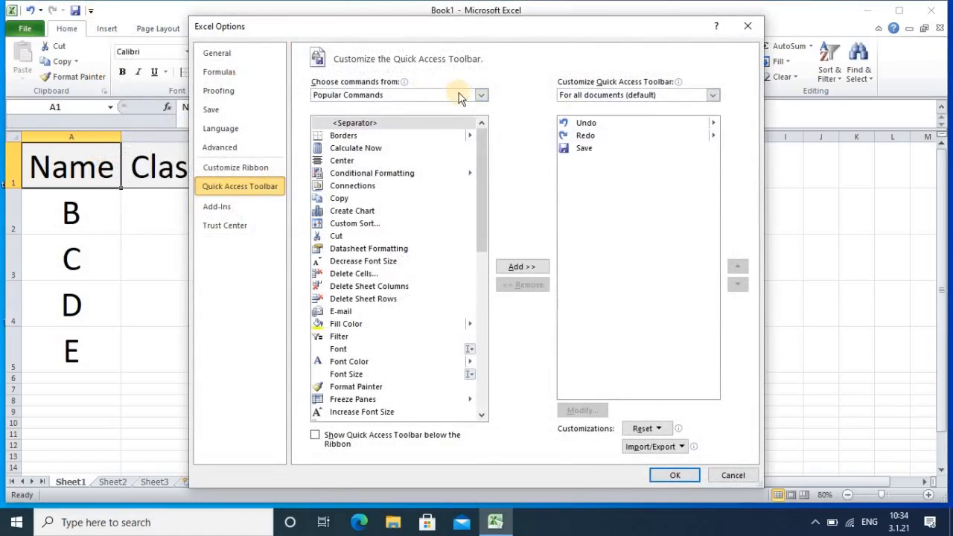
{"action": "left_click", "coordinate": [480, 95]}
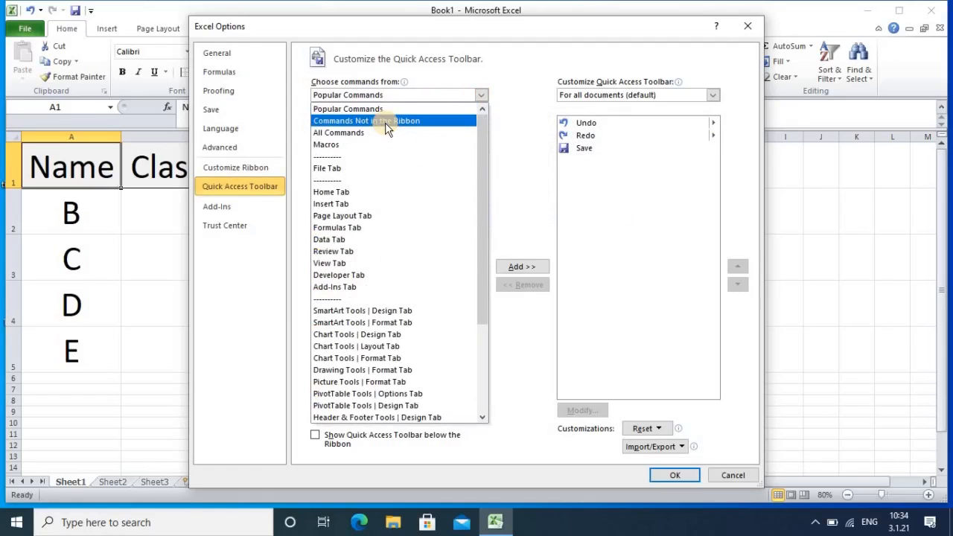
{"action": "left_click", "coordinate": [385, 123]}
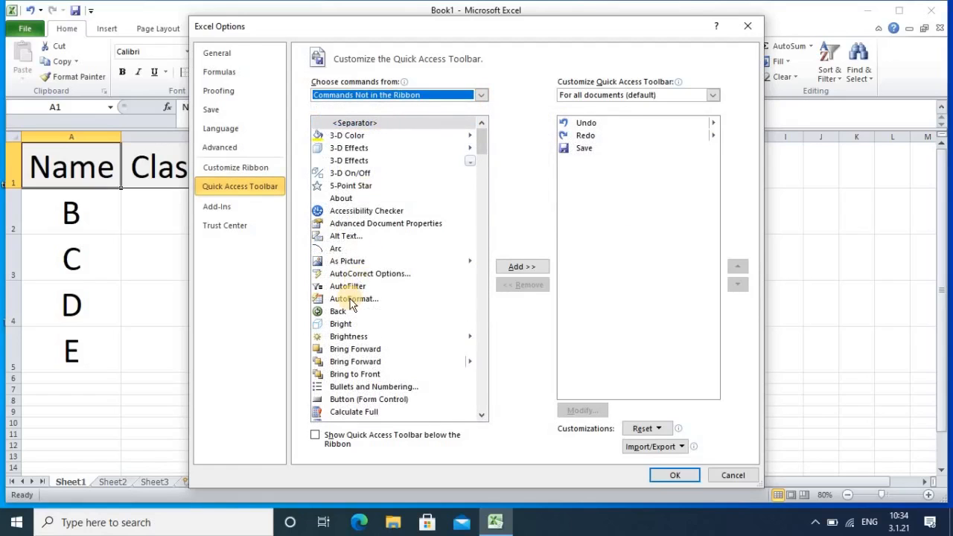
{"action": "scroll", "coordinate": [351, 305], "scroll_direction": "down", "scroll_amount": 11}
{"action": "scroll", "coordinate": [352, 305], "scroll_direction": "down", "scroll_amount": 7}
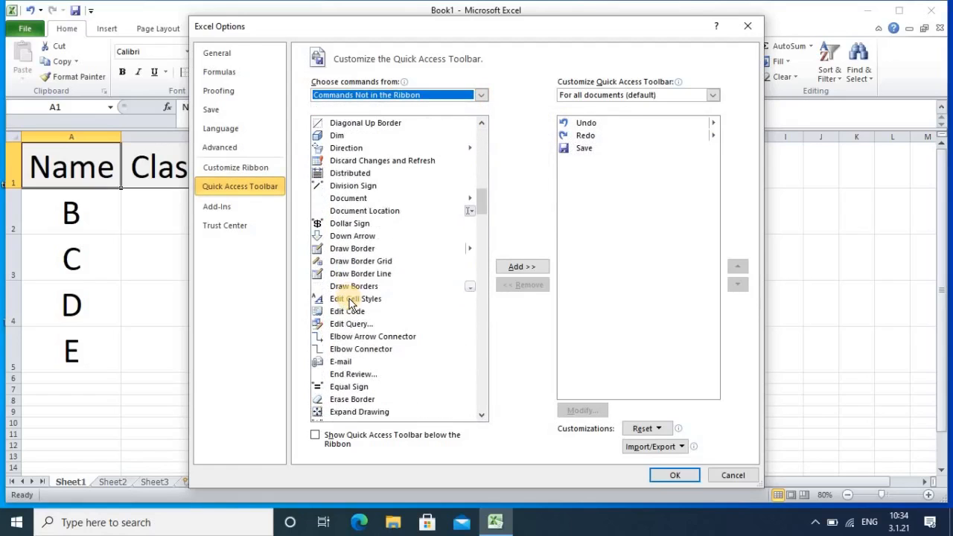
{"action": "scroll", "coordinate": [350, 304], "scroll_direction": "down", "scroll_amount": 4}
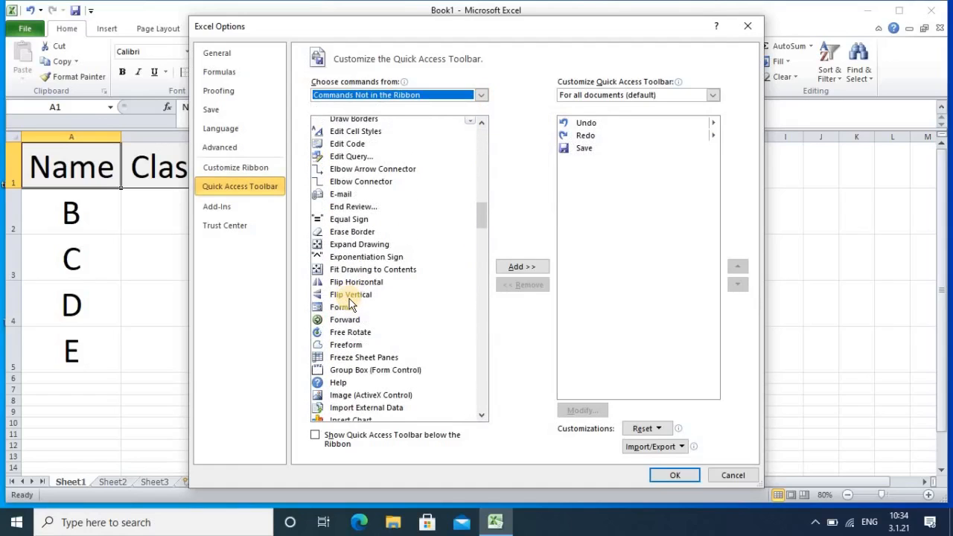
{"action": "scroll", "coordinate": [350, 299], "scroll_direction": "down", "scroll_amount": 1}
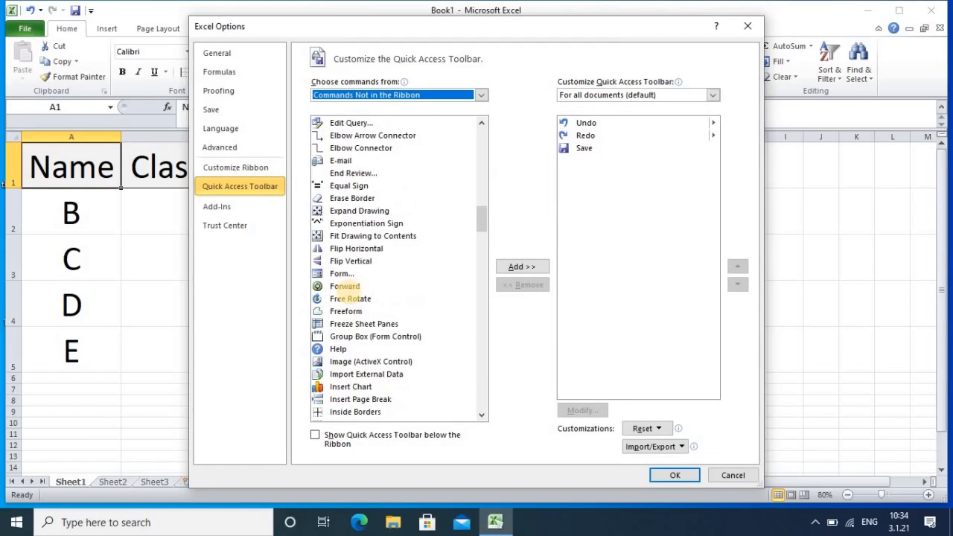
{"action": "left_click", "coordinate": [341, 274]}
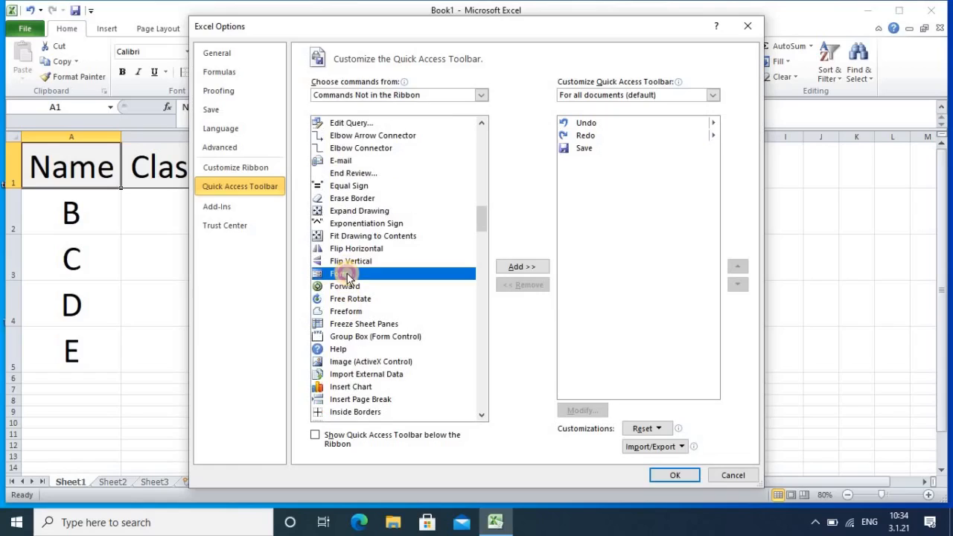
{"action": "left_click", "coordinate": [523, 268]}
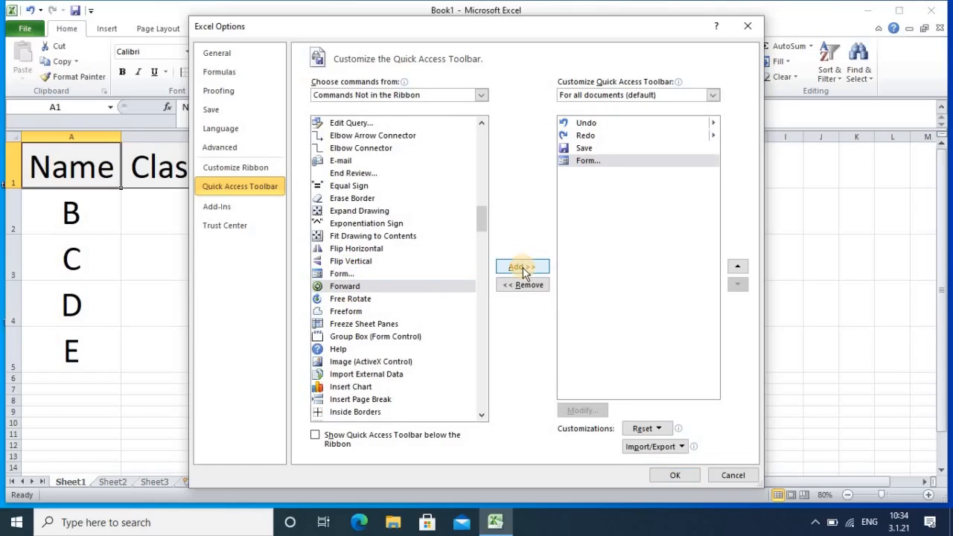
{"action": "left_click", "coordinate": [673, 478]}
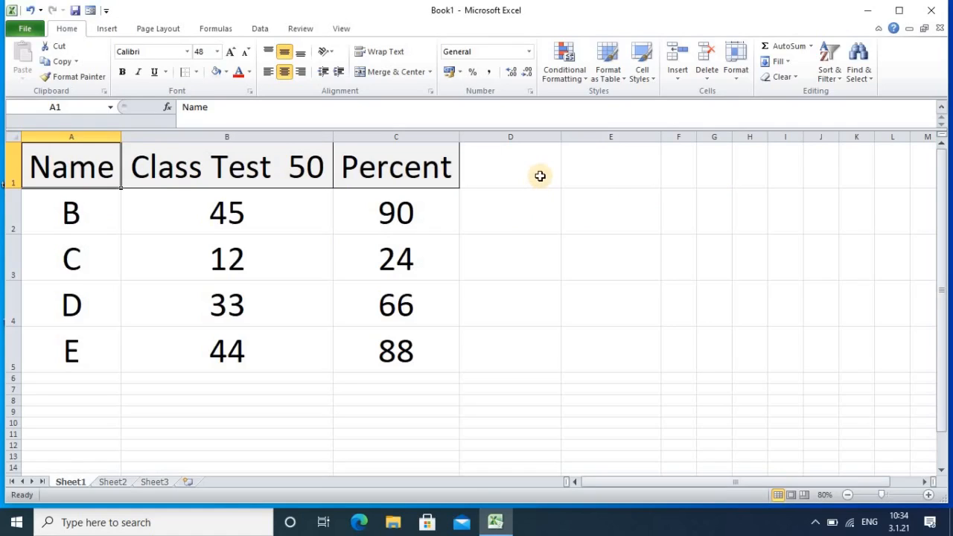
Step: View the data form for the header cells A1:C1 and close it again
{"action": "left_click", "coordinate": [70, 216]}
{"action": "left_click", "coordinate": [70, 165]}
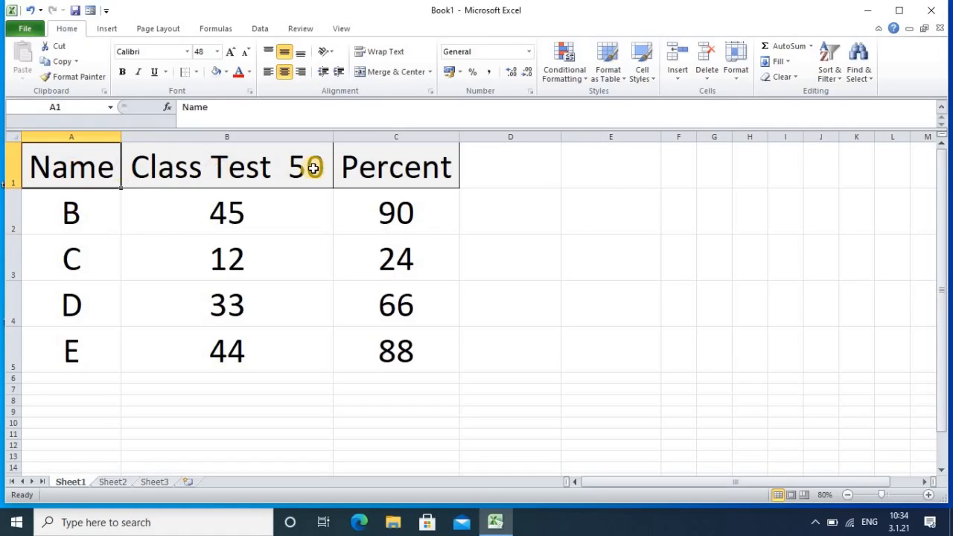
{"action": "left_click", "coordinate": [260, 170]}
{"action": "left_click", "coordinate": [390, 170]}
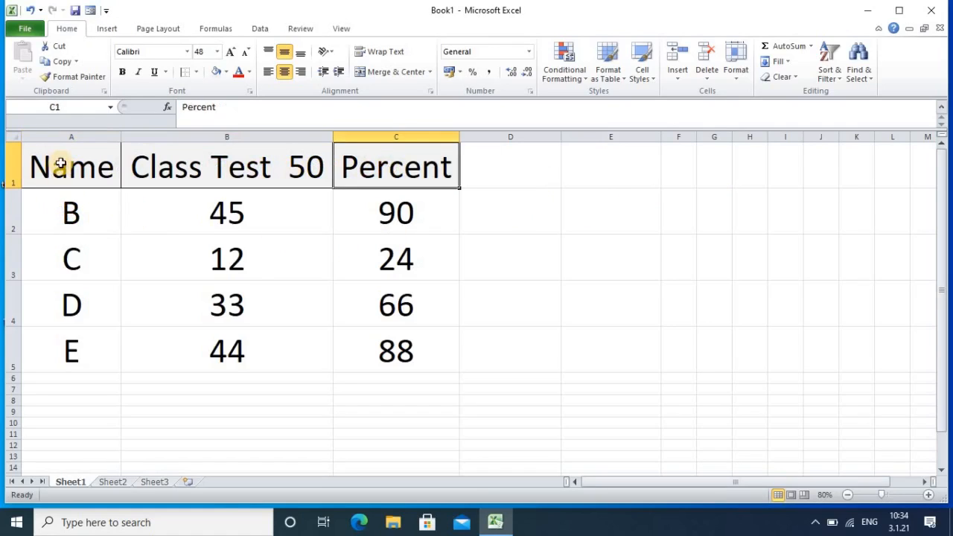
{"action": "left_click_drag", "start_coordinate": [60, 164], "coordinate": [389, 166]}
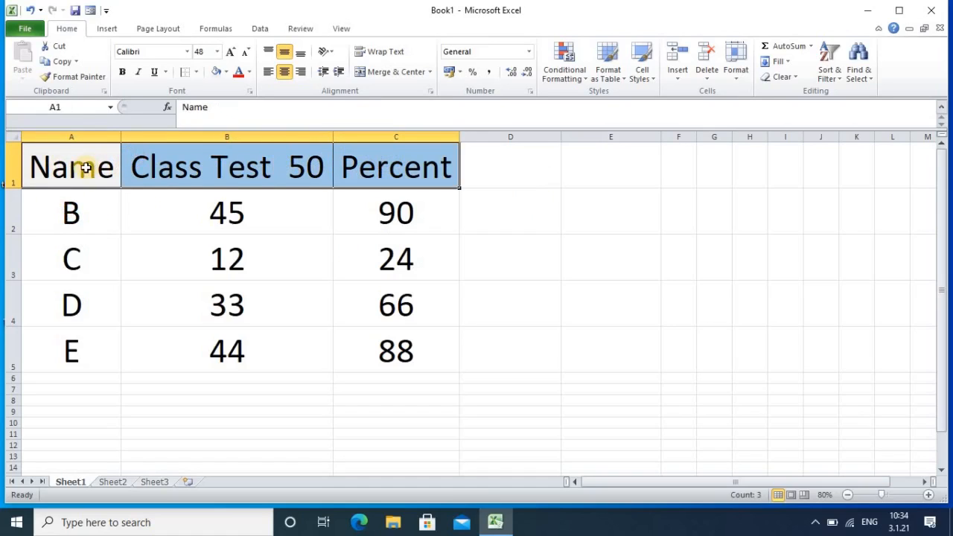
{"action": "left_click", "coordinate": [90, 11]}
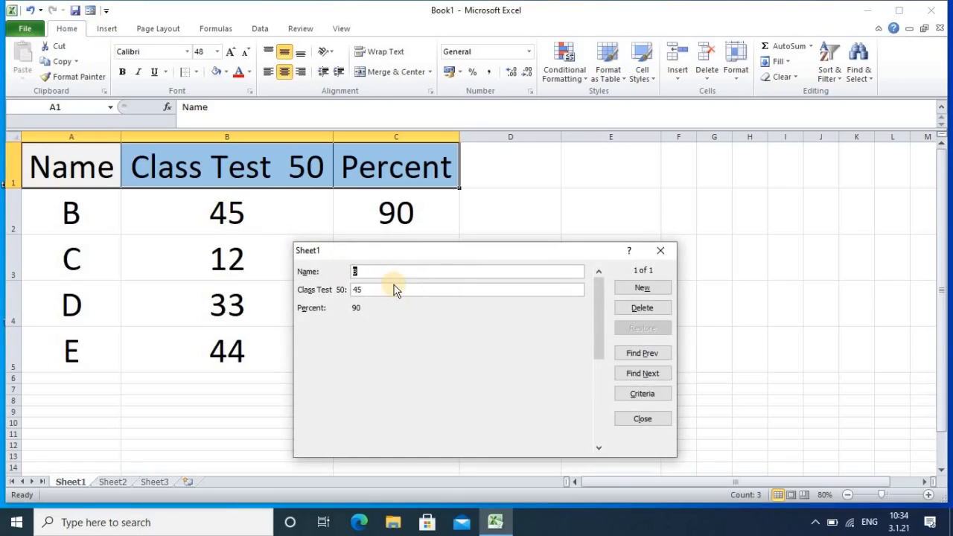
{"action": "left_click", "coordinate": [656, 257]}
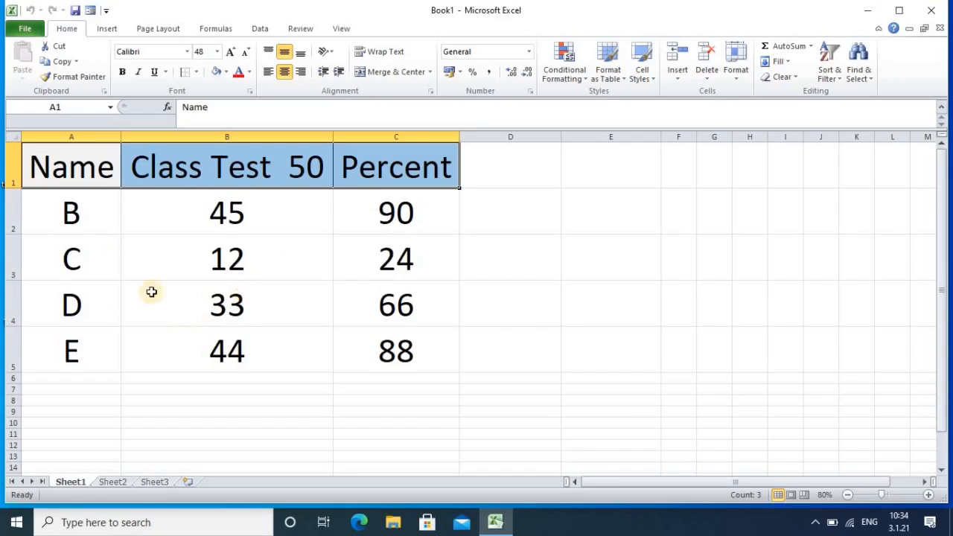
Step: View the data form with cell A3 inside the table selected, and close it again
{"action": "left_click", "coordinate": [71, 259]}
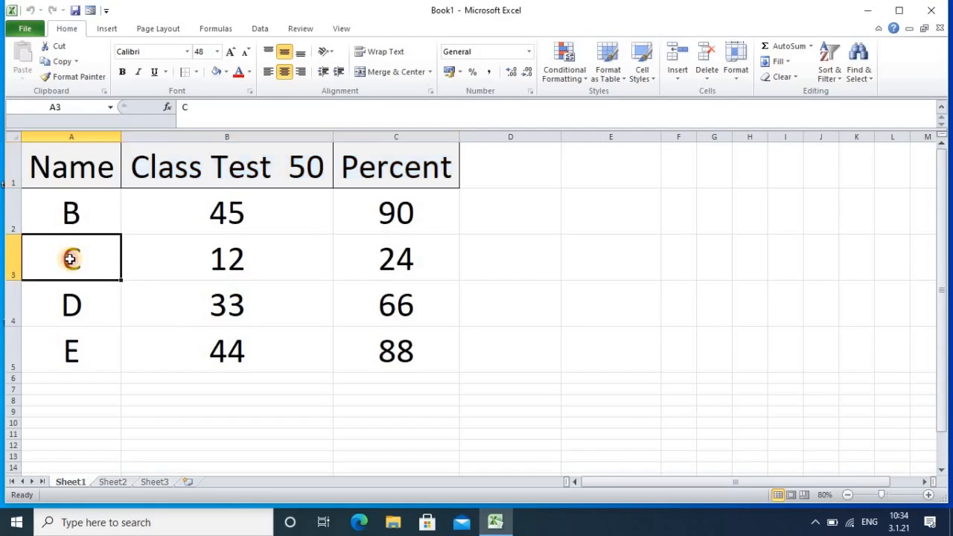
{"action": "left_click", "coordinate": [90, 12]}
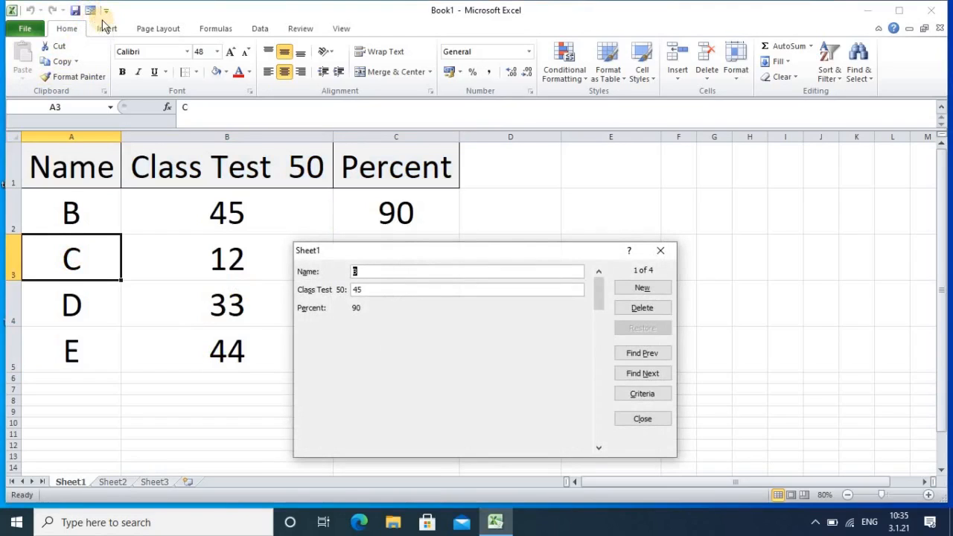
{"action": "left_click", "coordinate": [665, 248]}
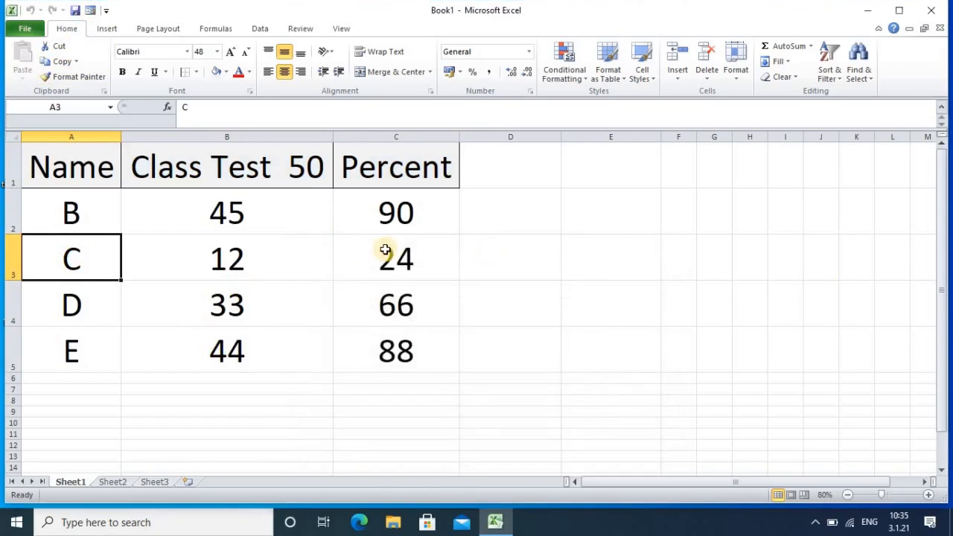
{"action": "left_click", "coordinate": [403, 204]}
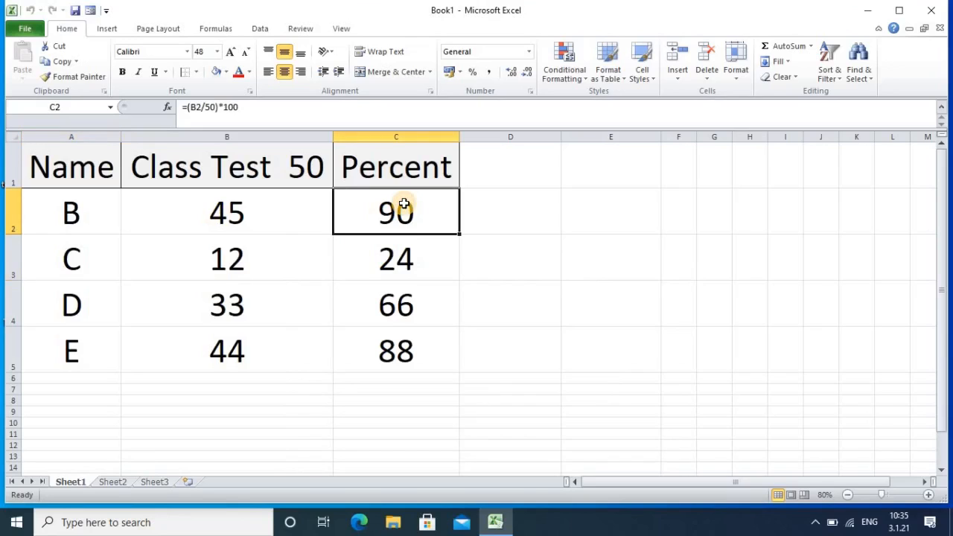
{"action": "left_click", "coordinate": [273, 213]}
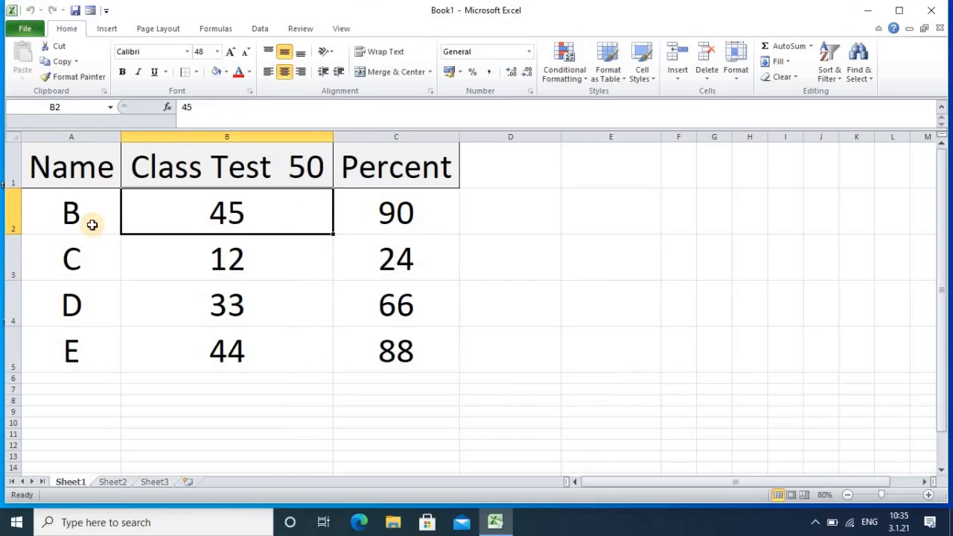
{"action": "left_click", "coordinate": [90, 223]}
{"action": "left_click", "coordinate": [85, 278]}
Step: Add a new record through the table's data form with Name A and Class Test 50 score 23
{"action": "left_click", "coordinate": [195, 267]}
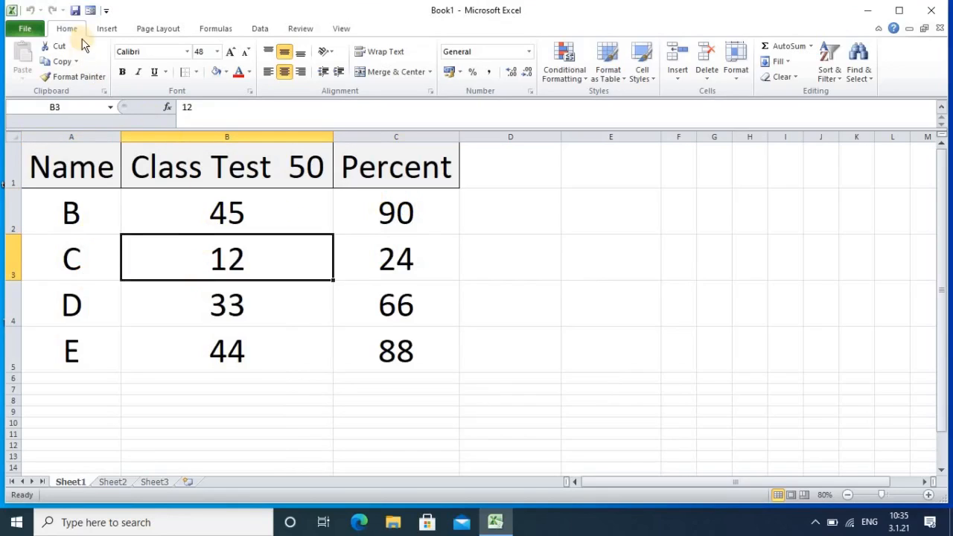
{"action": "left_click", "coordinate": [90, 11]}
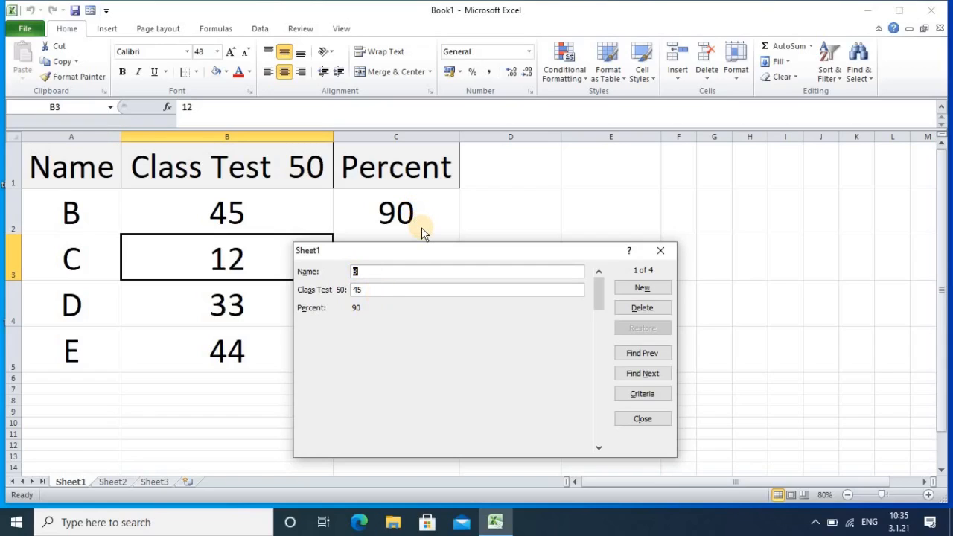
{"action": "left_click", "coordinate": [646, 288]}
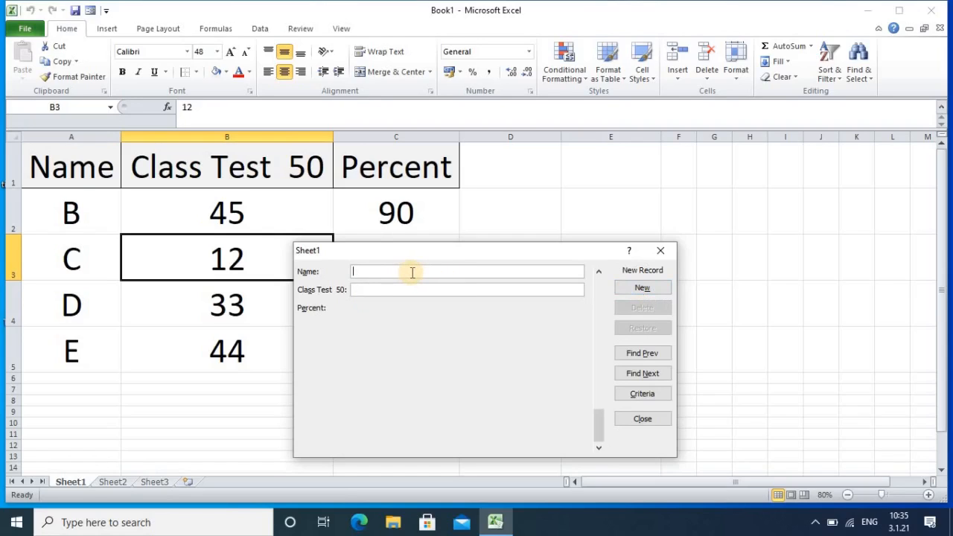
{"action": "type", "text": "A"}
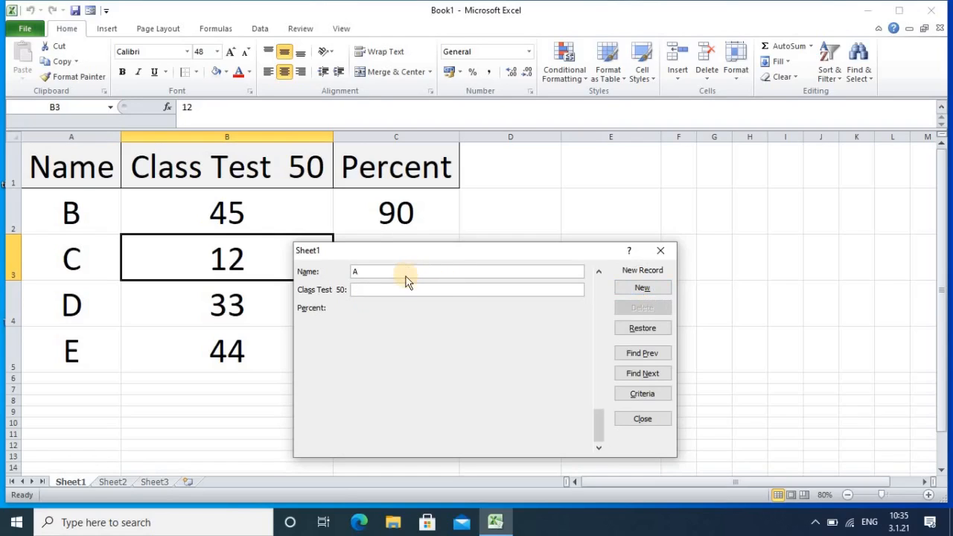
{"action": "left_click", "coordinate": [400, 292]}
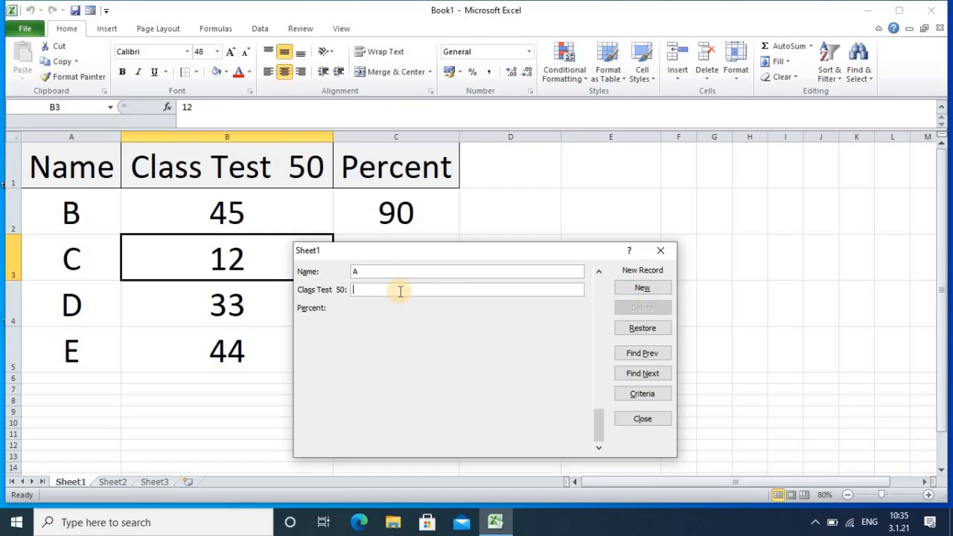
{"action": "type", "text": "23"}
{"action": "left_click", "coordinate": [644, 417]}
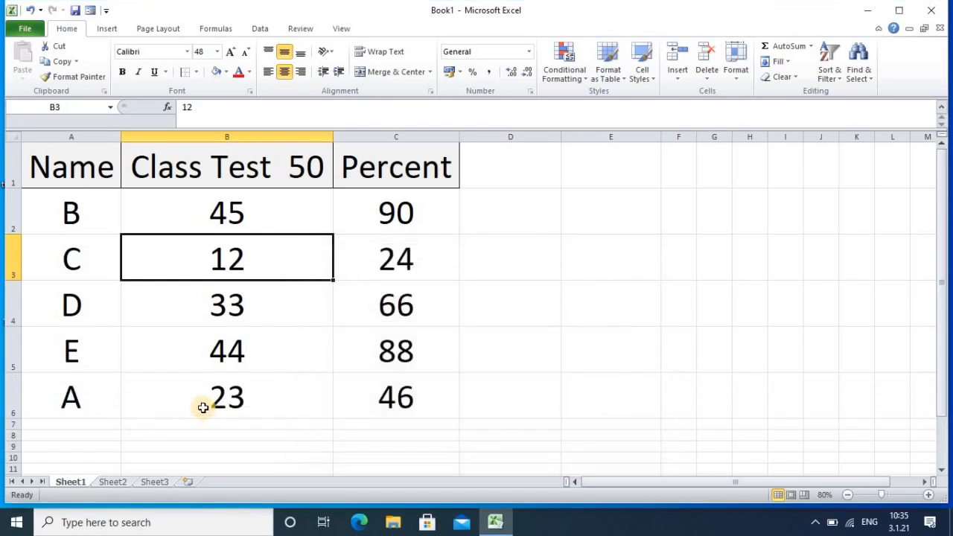
{"action": "left_click", "coordinate": [98, 430]}
{"action": "left_click_drag", "start_coordinate": [70, 389], "coordinate": [387, 393]}
{"action": "left_click", "coordinate": [749, 347]}
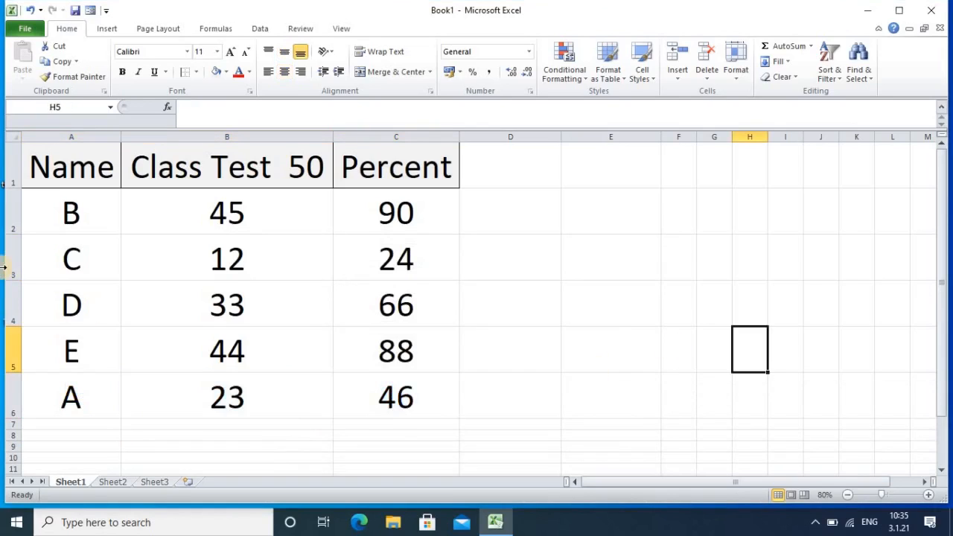
Step: Search the table's records in the data form using the Name criterion "b"
{"action": "left_click", "coordinate": [73, 261]}
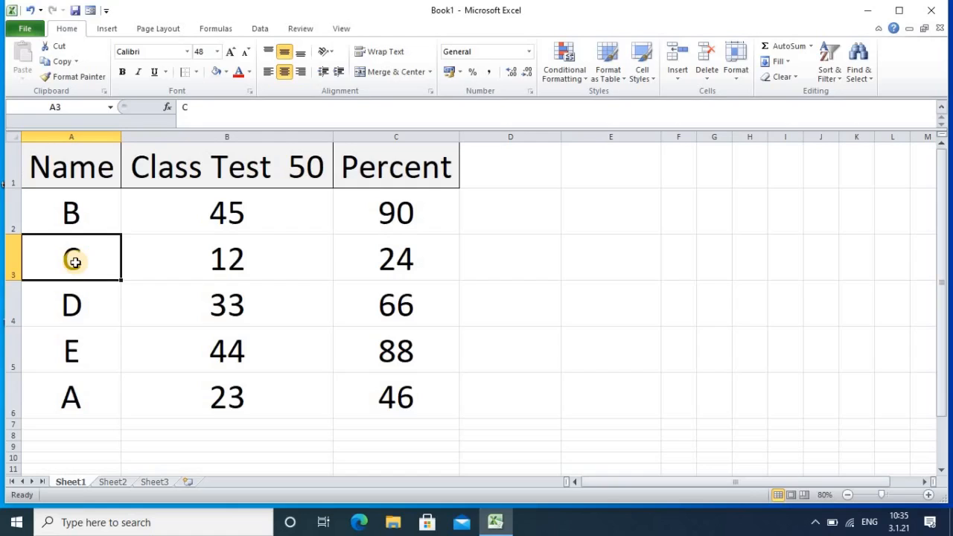
{"action": "left_click", "coordinate": [90, 13]}
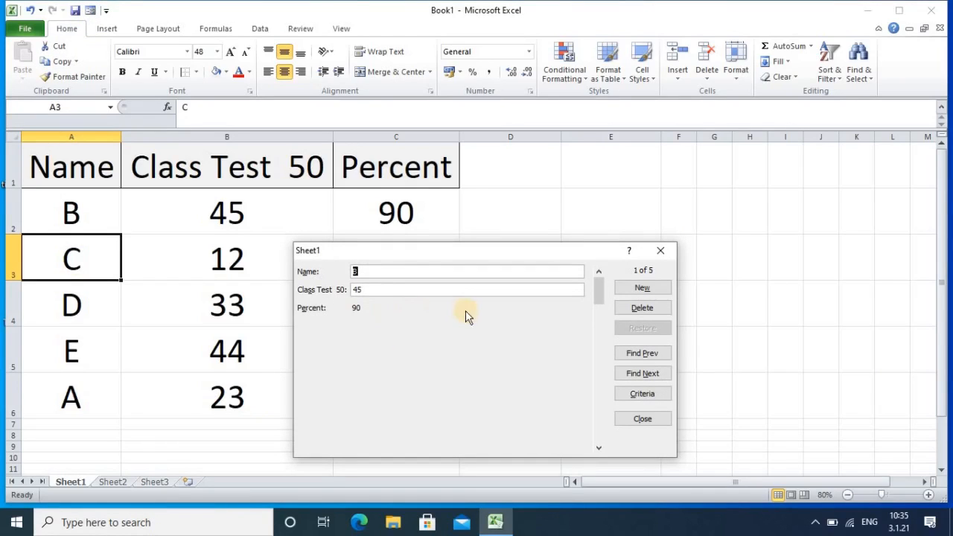
{"action": "left_click", "coordinate": [644, 395]}
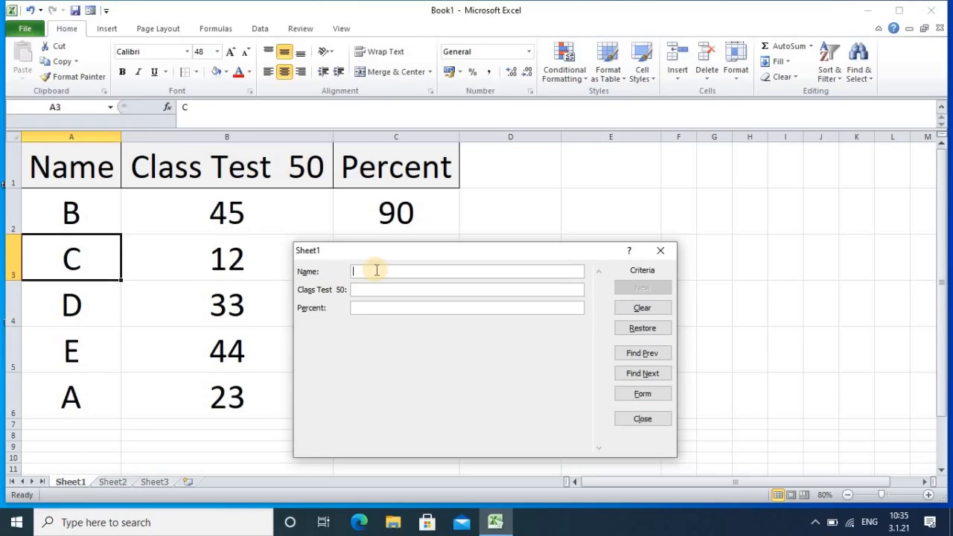
{"action": "type", "text": "b"}
{"action": "left_click", "coordinate": [642, 372]}
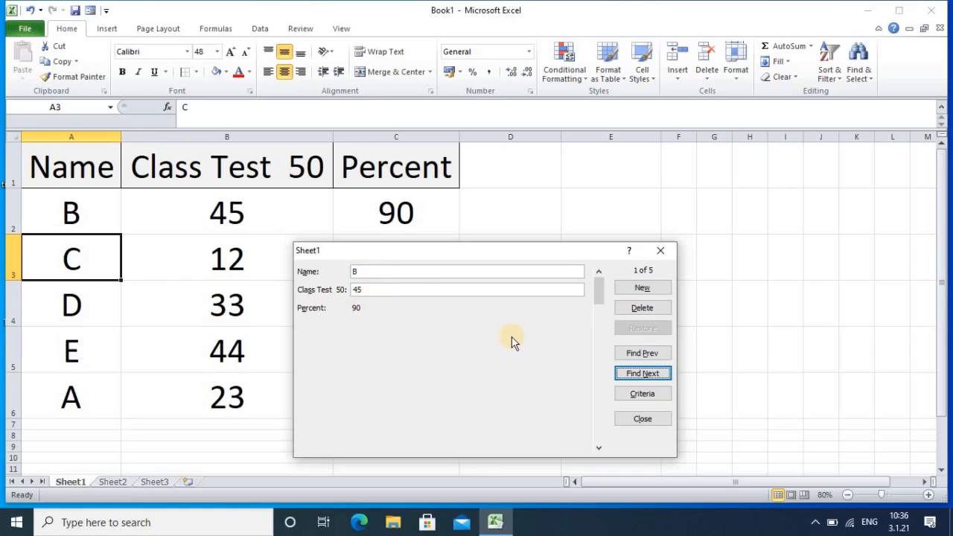
Step: Clear the Name criterion, find the record with Class Test 50 score 33, and delete it from the table
{"action": "left_click", "coordinate": [647, 393]}
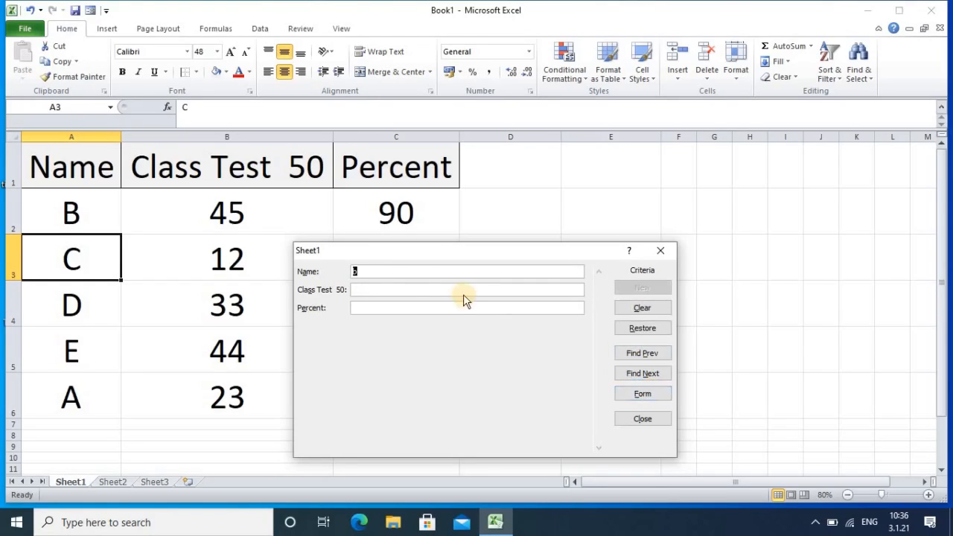
{"action": "left_click", "coordinate": [368, 290]}
{"action": "left_click_drag", "start_coordinate": [345, 272], "coordinate": [339, 271]}
{"action": "key", "text": "BackSpace"}
{"action": "left_click", "coordinate": [362, 292]}
{"action": "type", "text": "33"}
{"action": "left_click", "coordinate": [632, 374]}
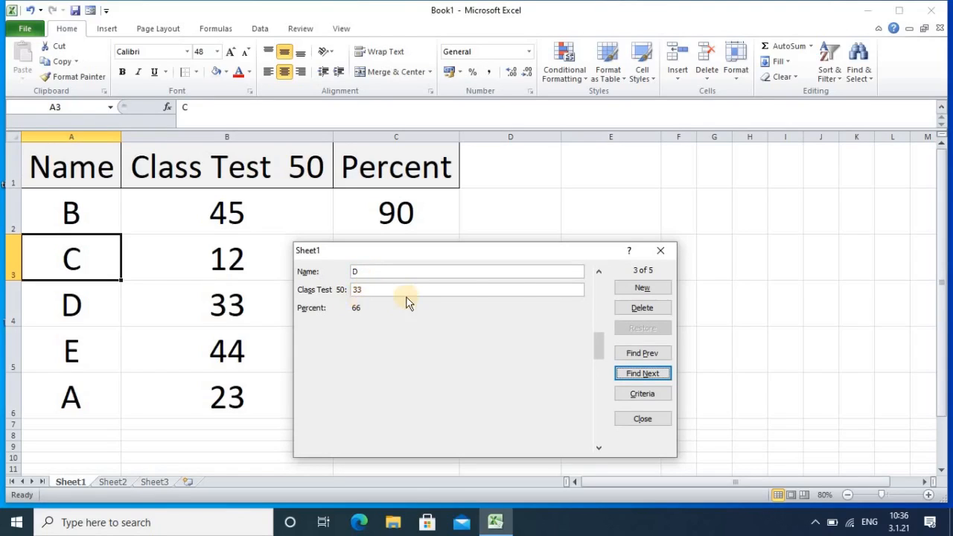
{"action": "left_click", "coordinate": [653, 307]}
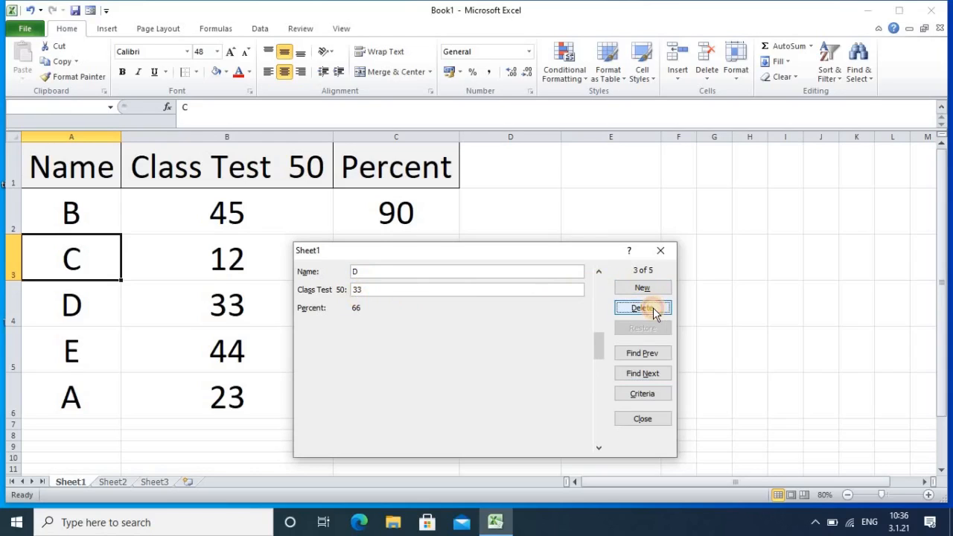
{"action": "left_click", "coordinate": [451, 296]}
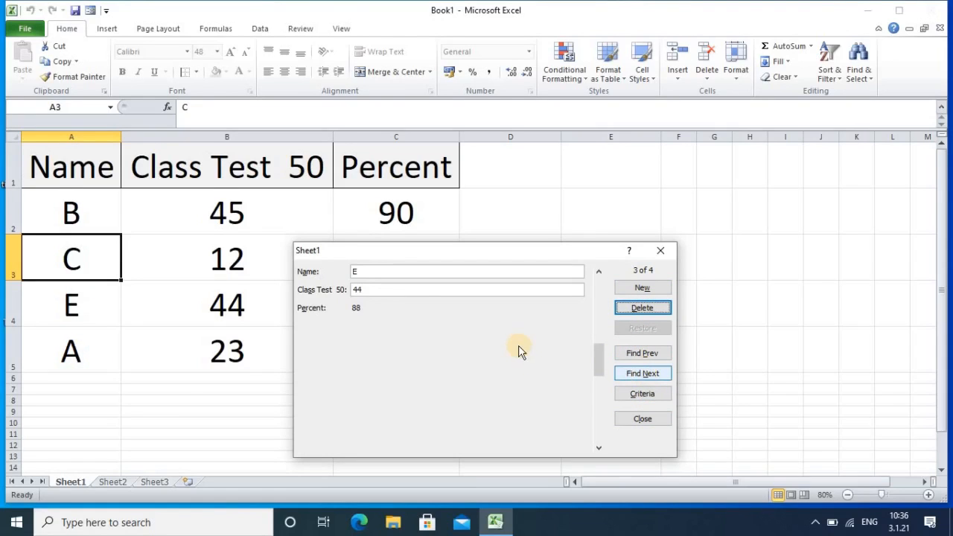
{"action": "left_click", "coordinate": [663, 254]}
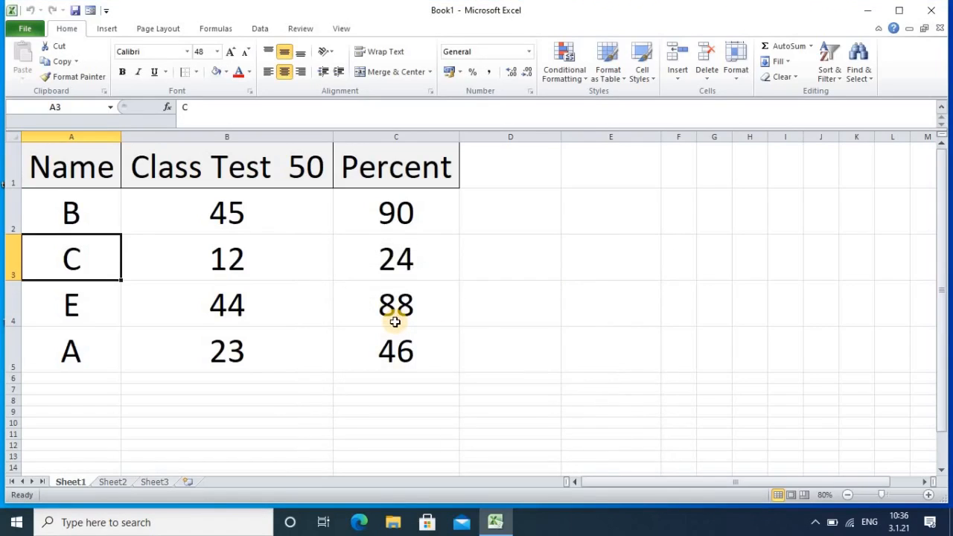